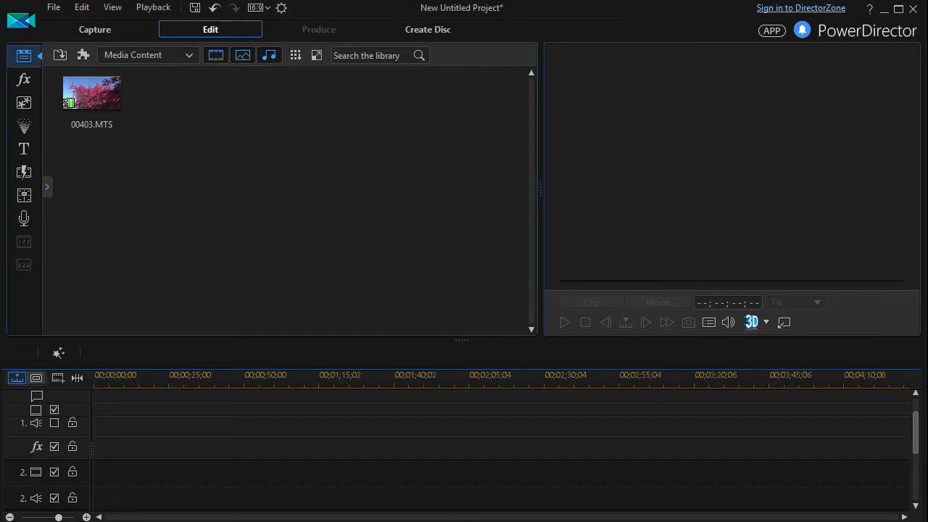
Bring the File Explorer window showing the Downloads\PowerDirector template folder to the front.
key("alt+Tab")
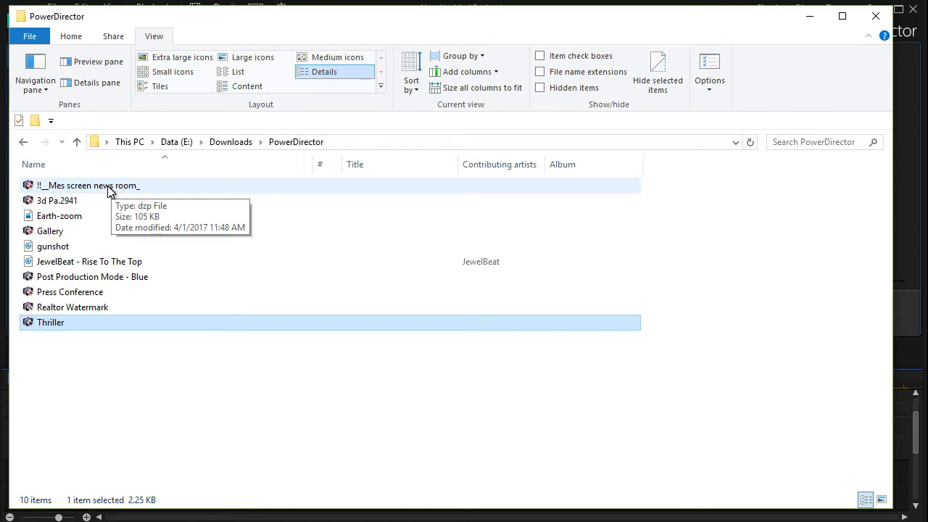
Install the 3d Pa.2941 particle template and dismiss its success message.
double_click(69, 203)
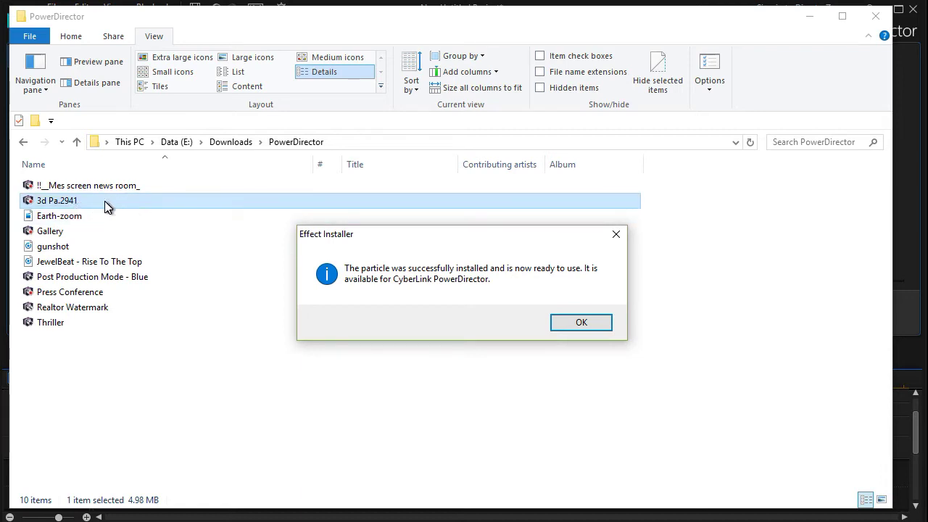
left_click(581, 324)
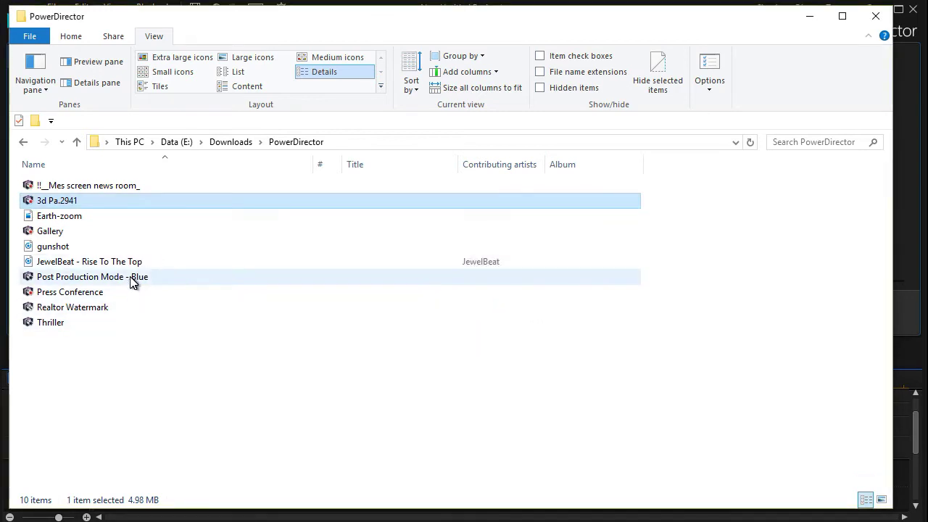
Install the Realtor Watermark title and Post Production Mode - Blue effect, then minimize Explorer.
double_click(107, 309)
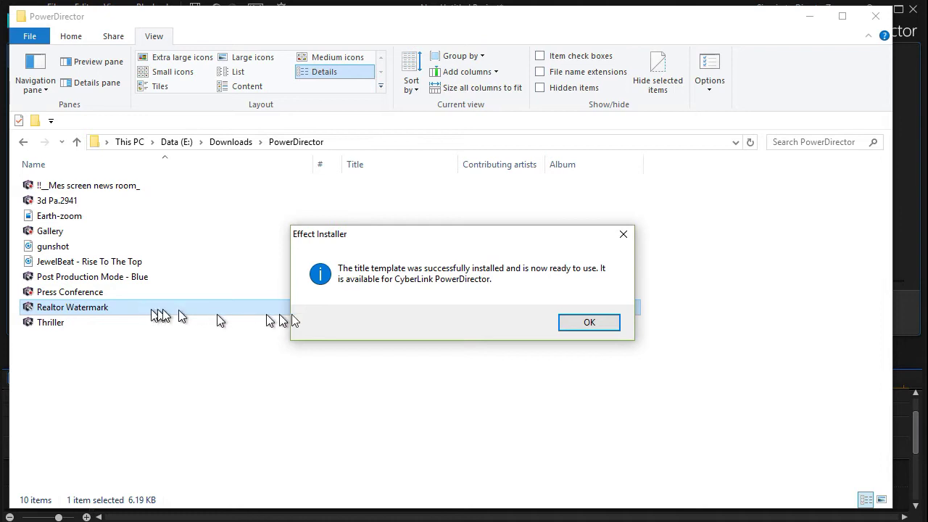
left_click(589, 322)
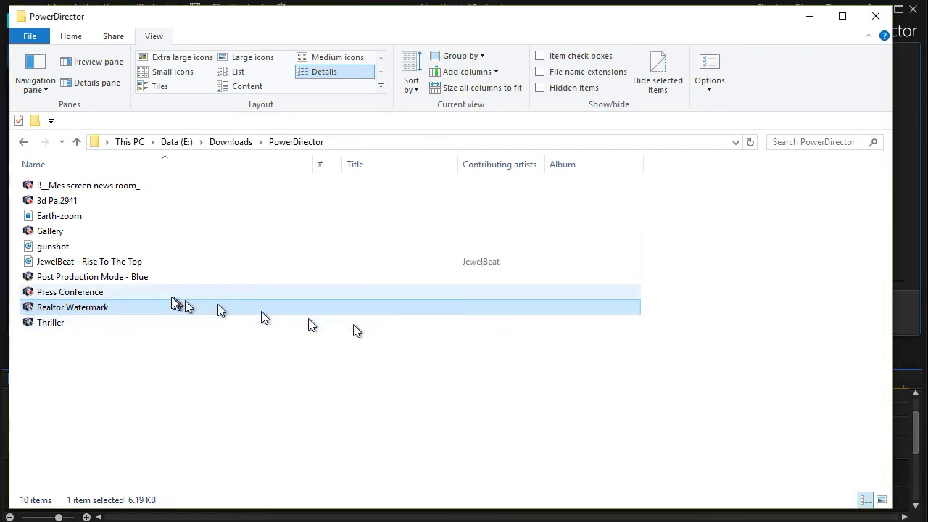
double_click(127, 281)
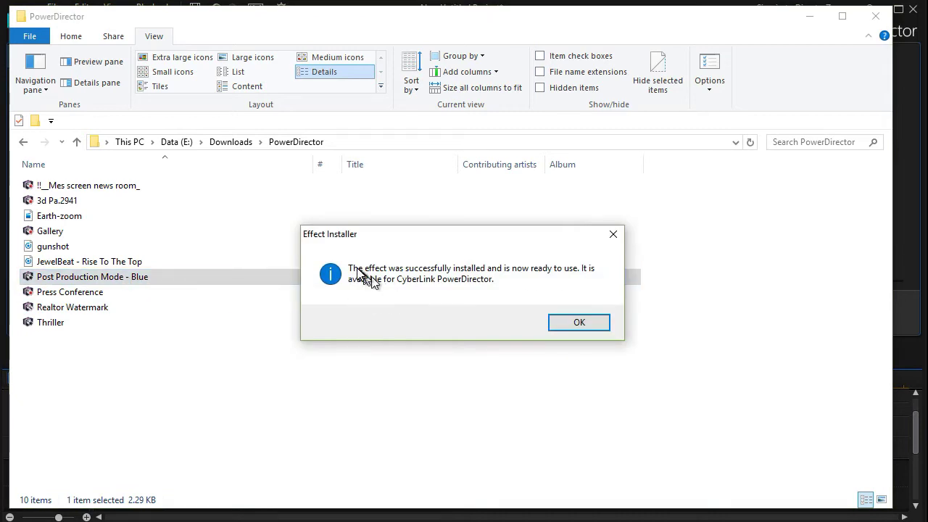
left_click(579, 322)
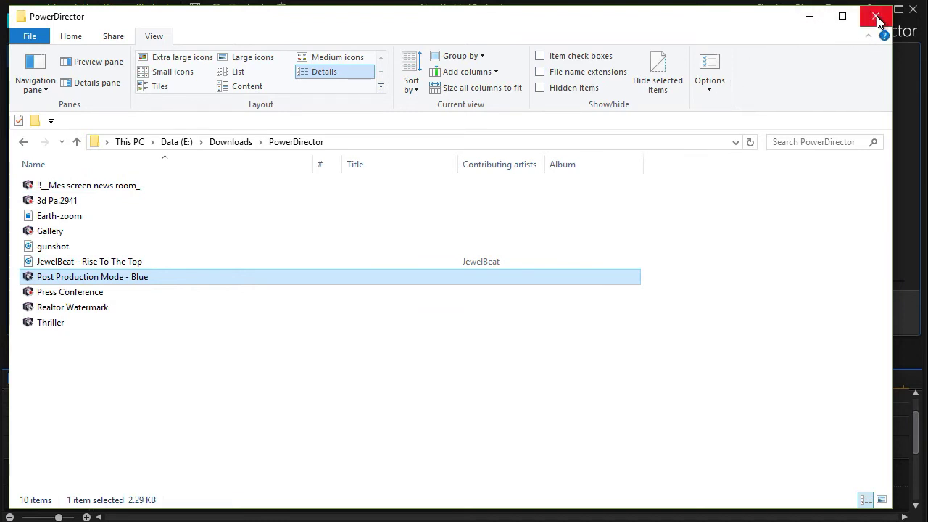
left_click(812, 23)
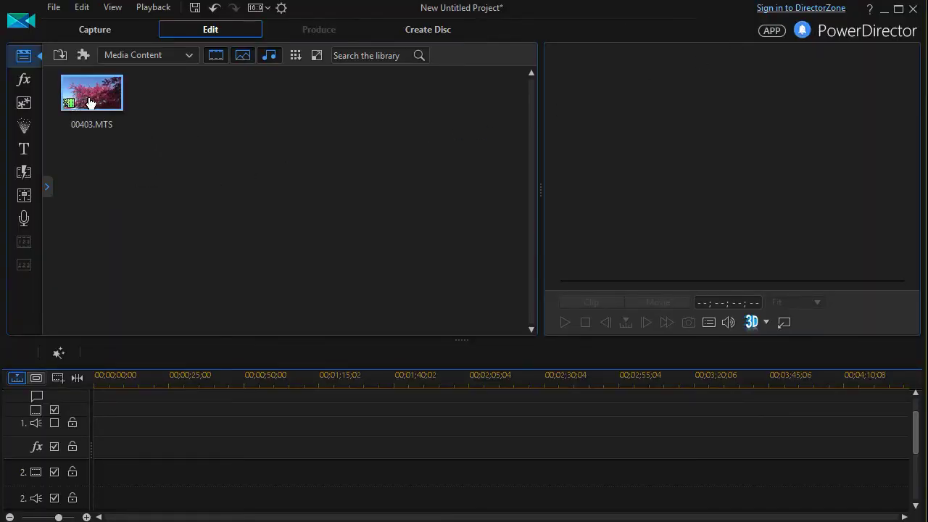
Place the 00403.MTS blooming-tree clip on video track 1 and show the PiP Objects library.
left_click_drag(95, 99, 87, 437)
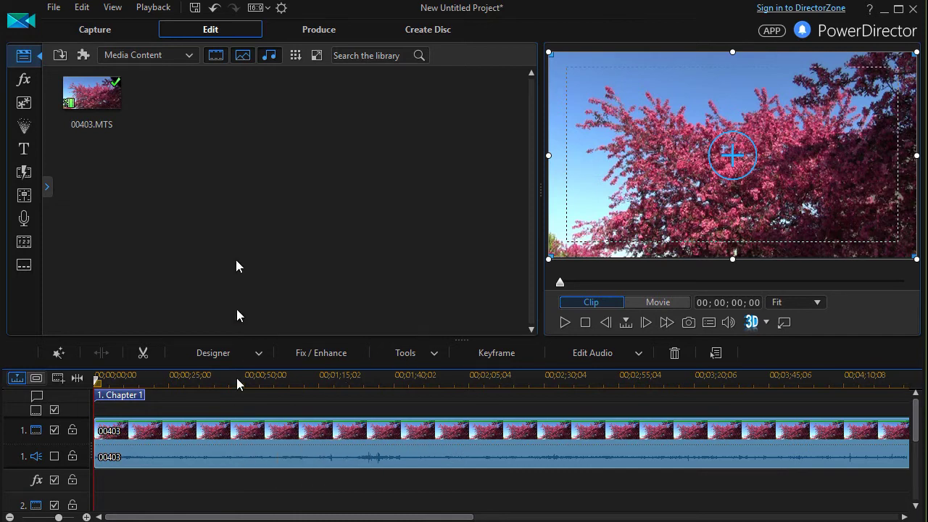
left_click(24, 104)
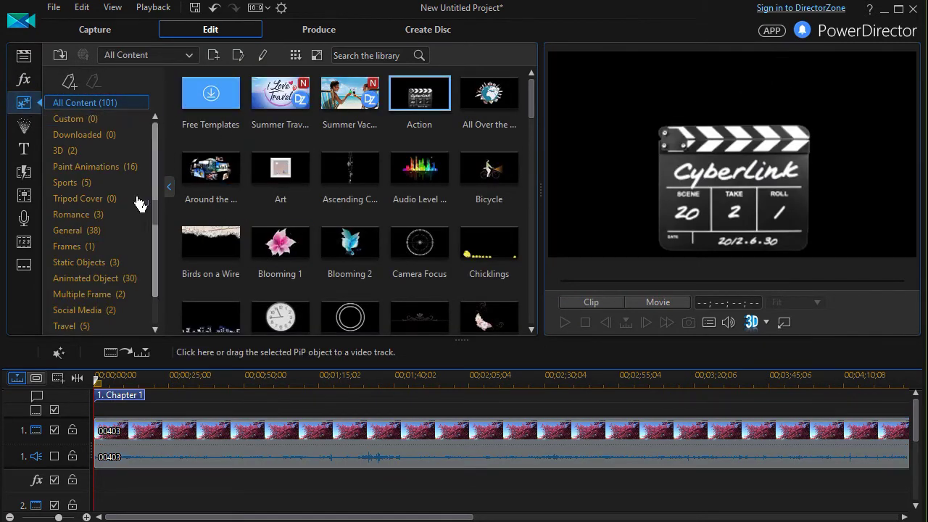
Filter the PiP Objects library to show only Downloaded items.
left_click(191, 56)
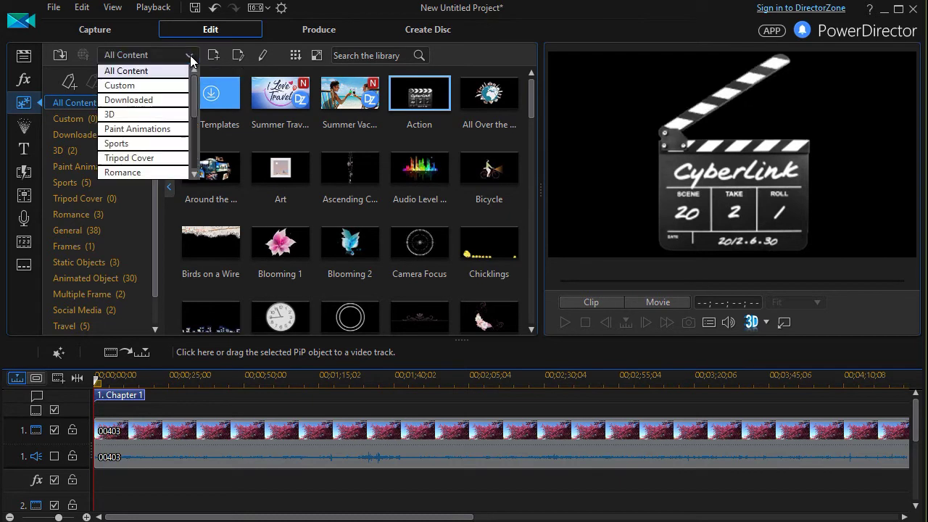
left_click(168, 100)
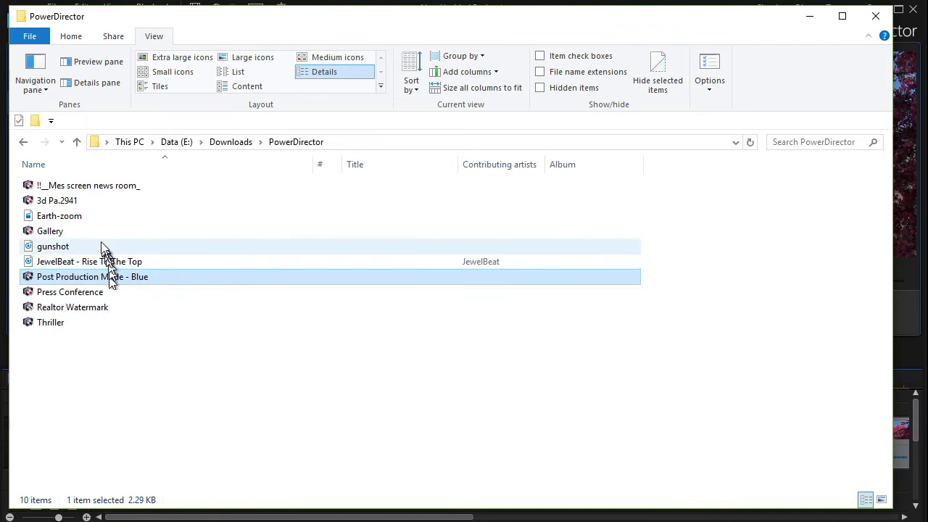
Install the news room PiP .dzp template and minimize File Explorer.
double_click(104, 185)
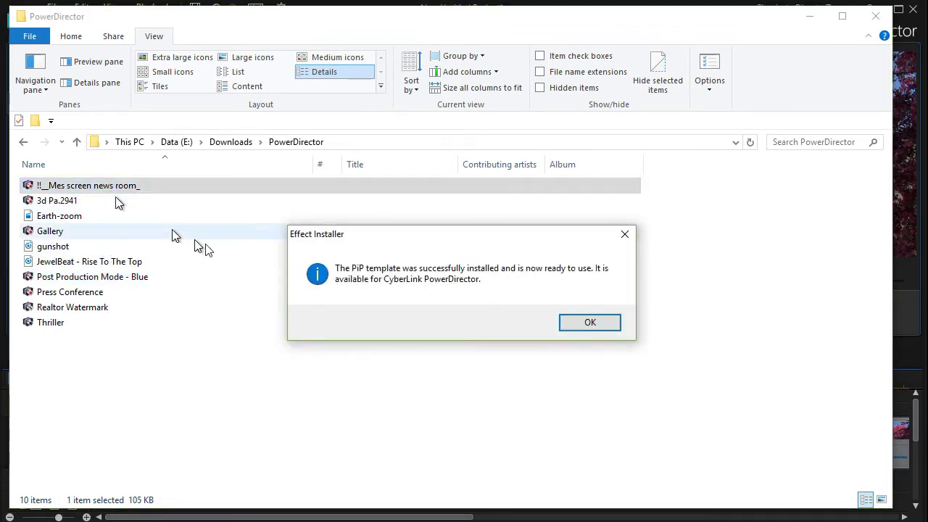
left_click(589, 323)
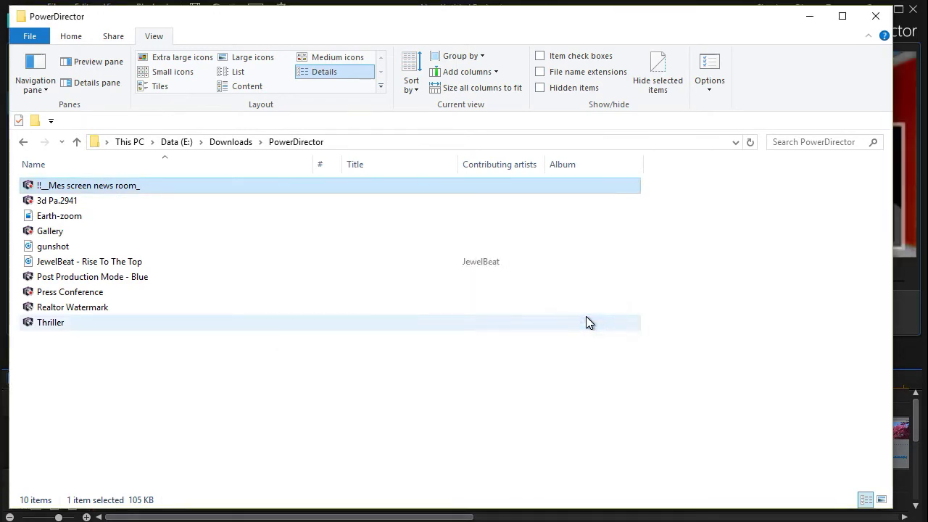
left_click(810, 18)
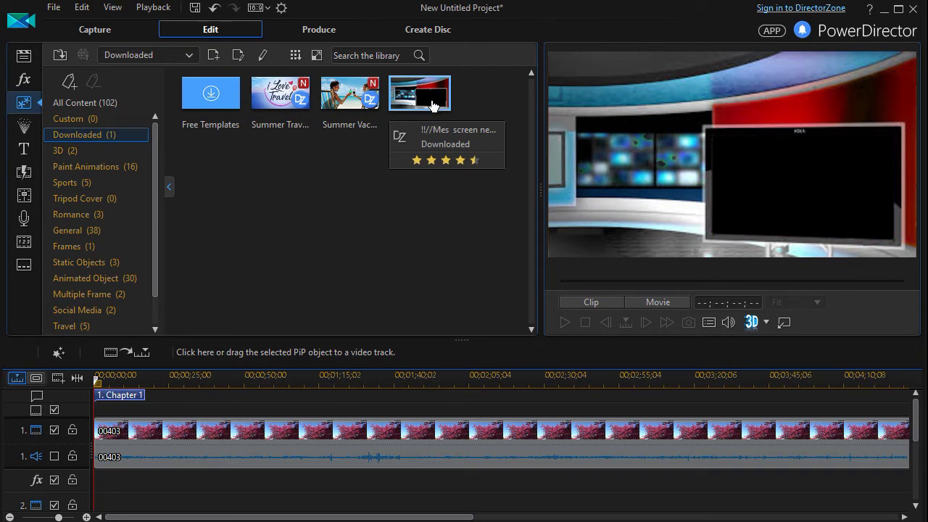
Place the news room PiP template at the start of track 2 and preview it.
left_click_drag(431, 95, 26, 493)
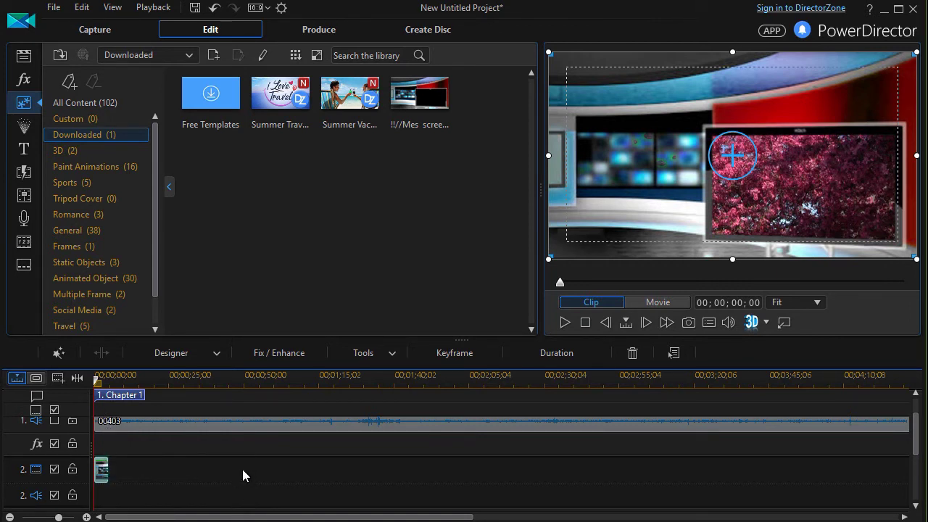
key("space")
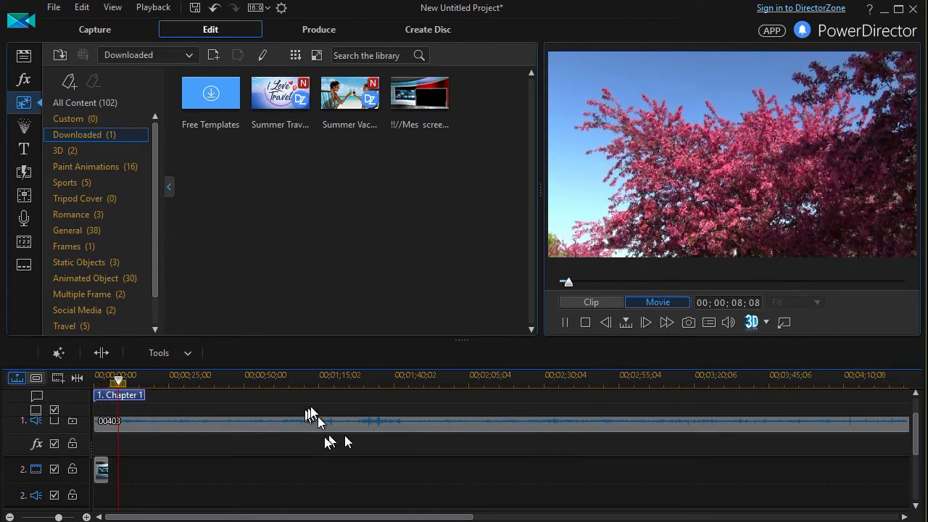
left_click(565, 321)
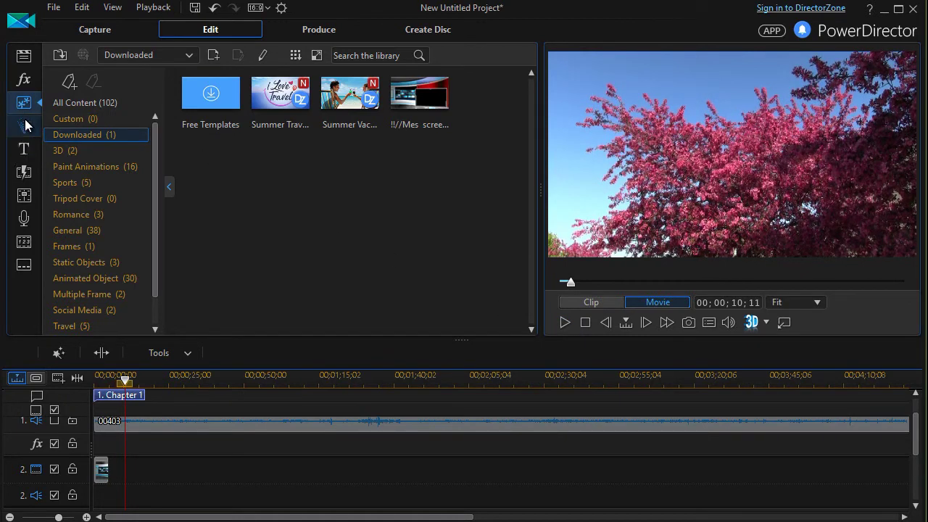
Add the downloaded 3d Pa.2941 particle to track 2 after the news room template and preview it.
left_click(24, 125)
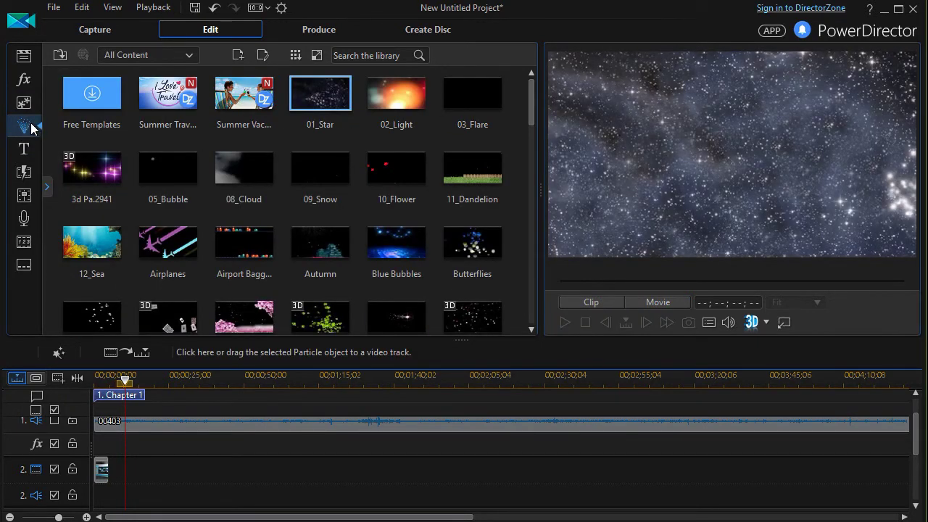
left_click(191, 55)
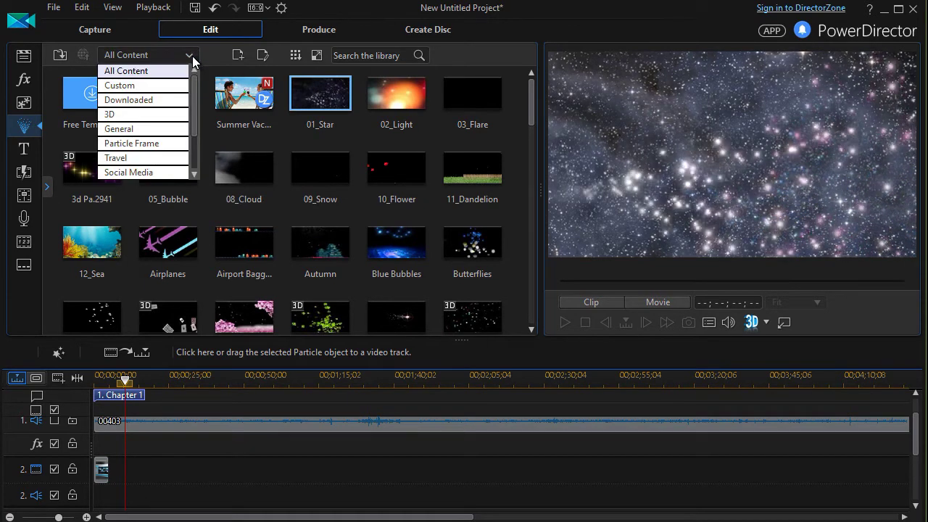
left_click(174, 102)
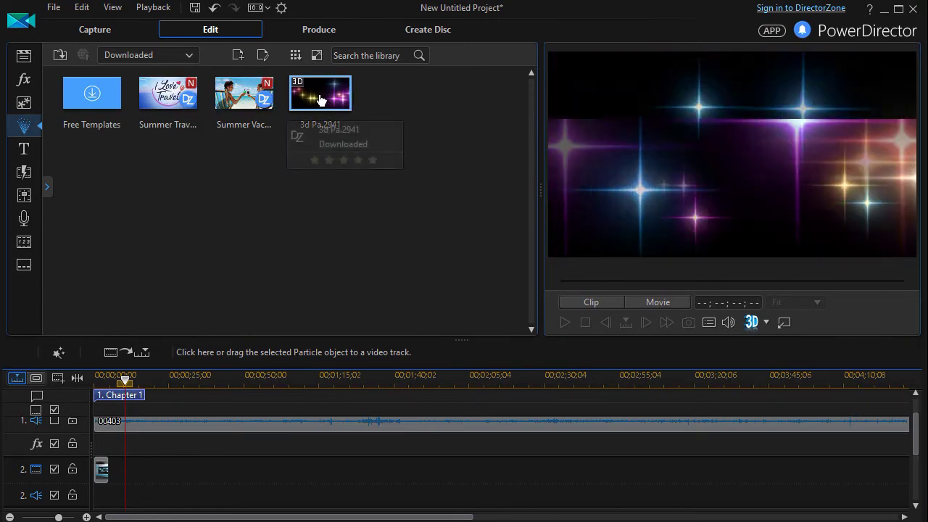
left_click_drag(327, 91, 126, 481)
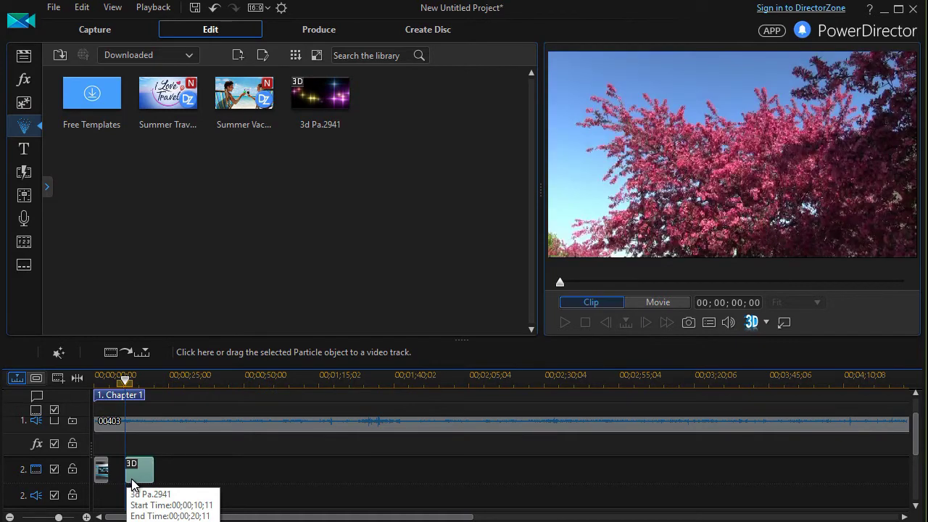
key("space")
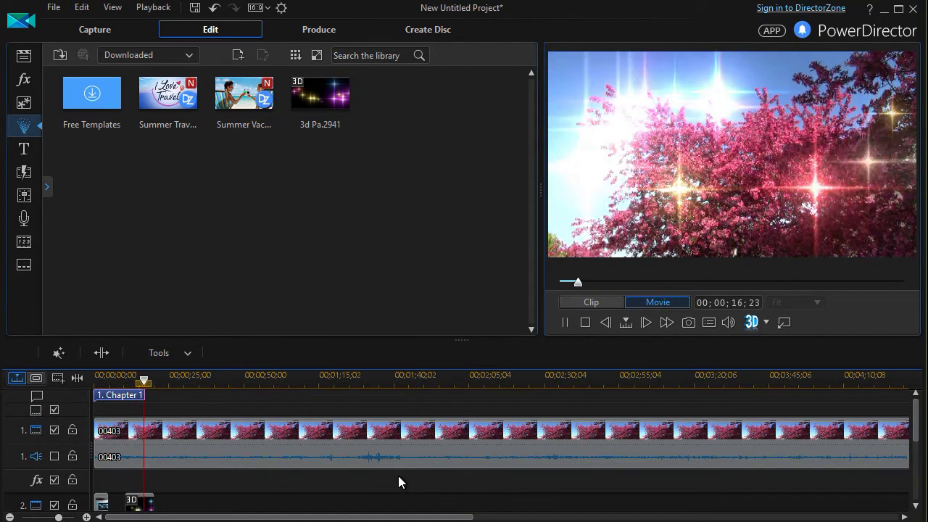
scroll(398, 478, "down", 1)
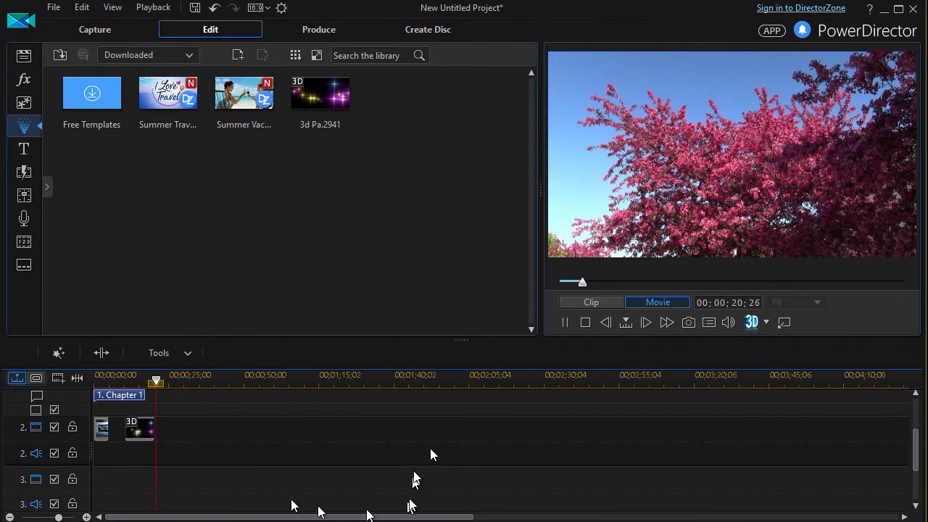
left_click(565, 319)
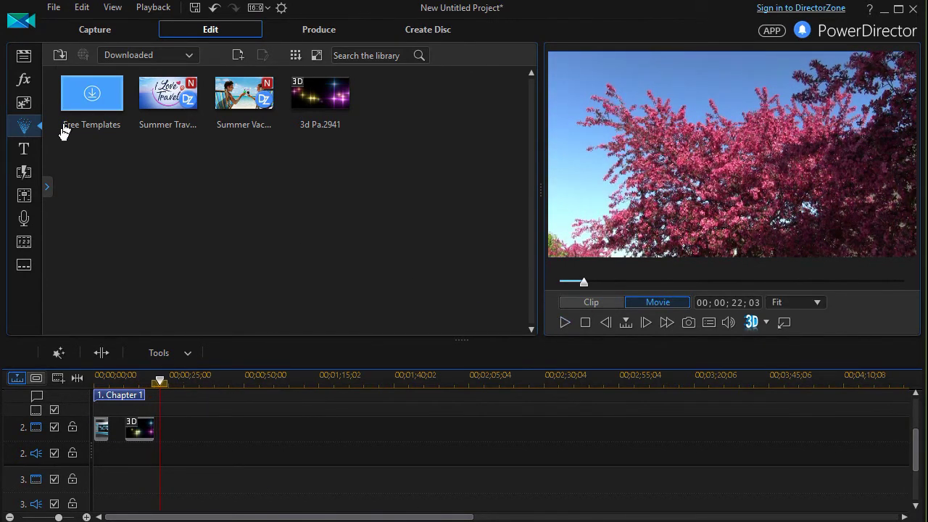
Add the downloaded Realtor Watermark title to track 2 after the particle and preview it.
left_click(23, 150)
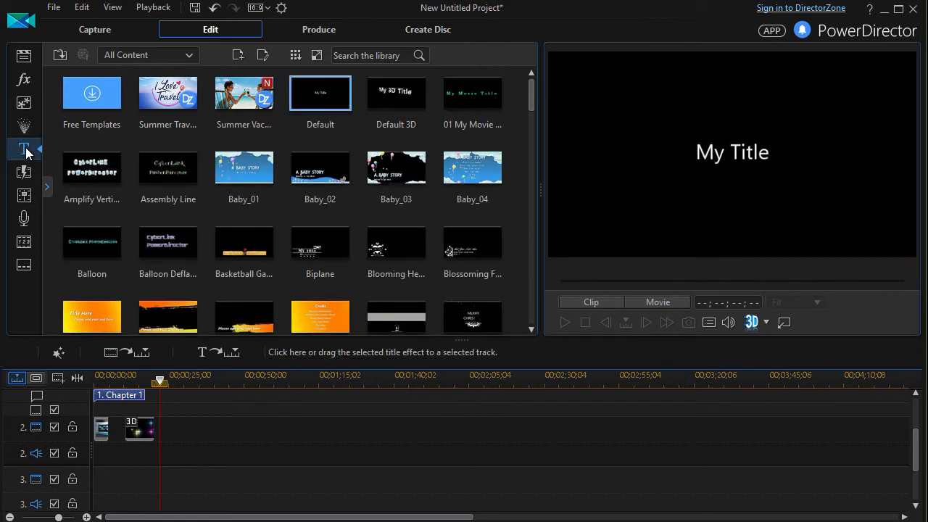
left_click(190, 56)
left_click(163, 100)
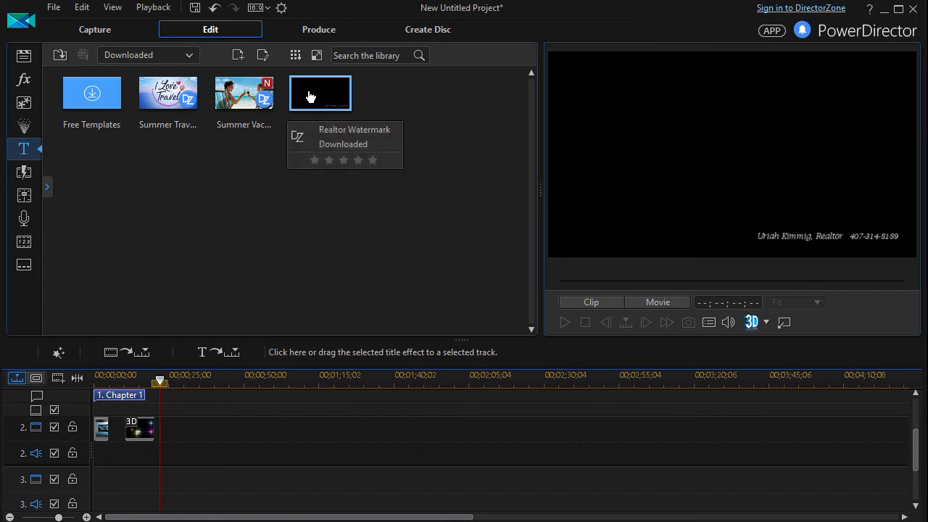
left_click_drag(311, 100, 163, 458)
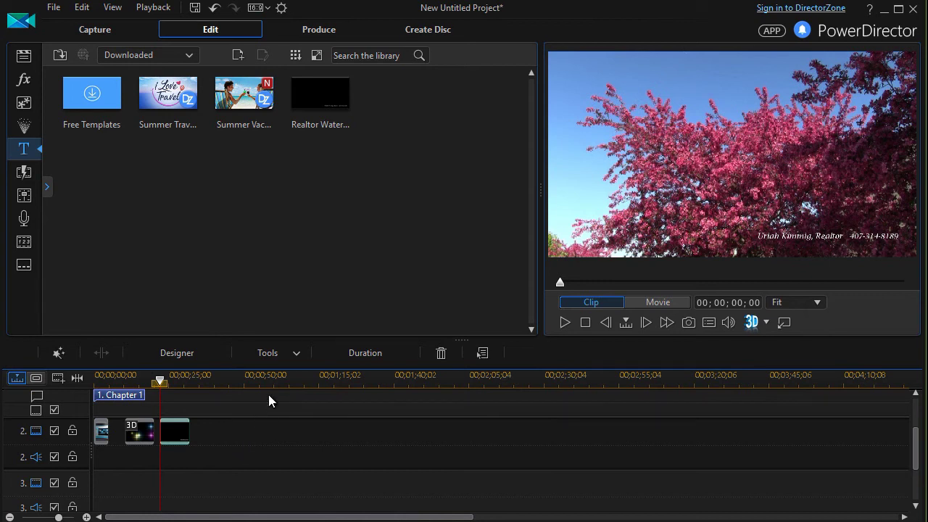
key("space")
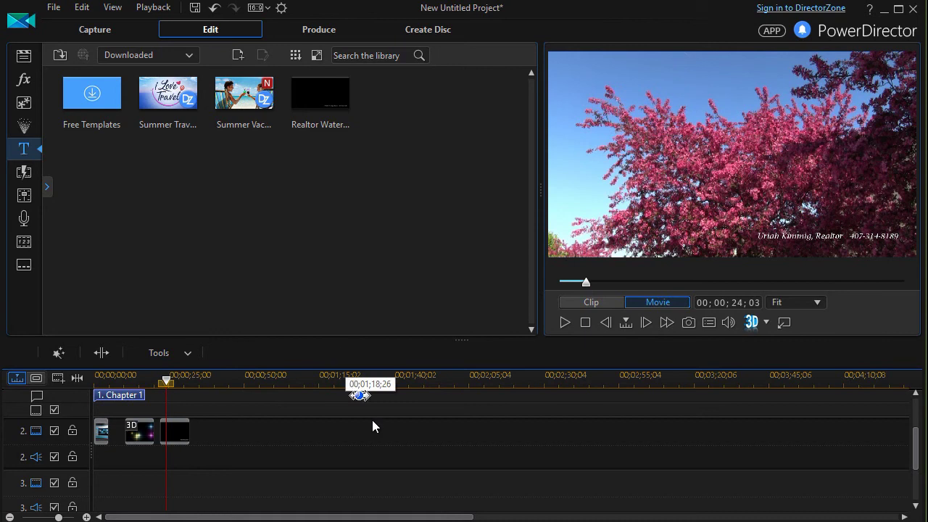
scroll(409, 482, "up", 3)
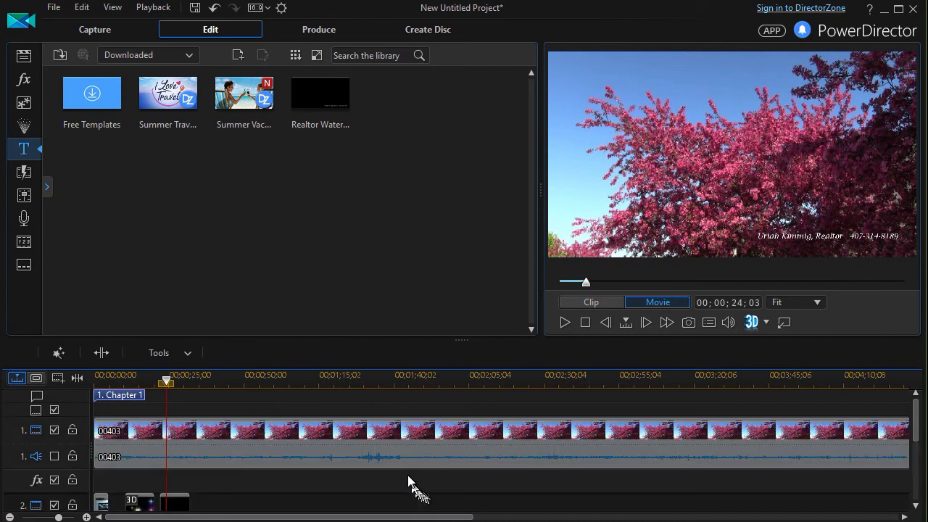
Switch to the Produce room to set up output of the final video.
left_click(328, 32)
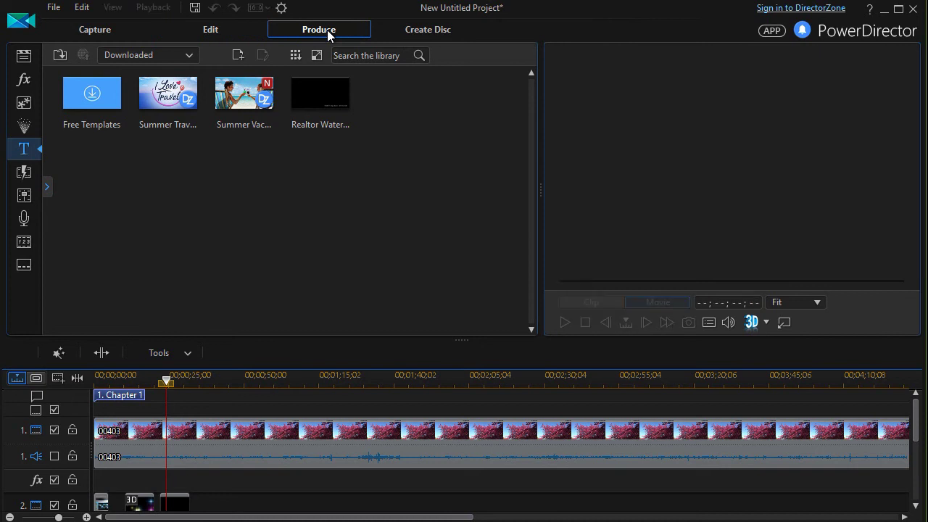